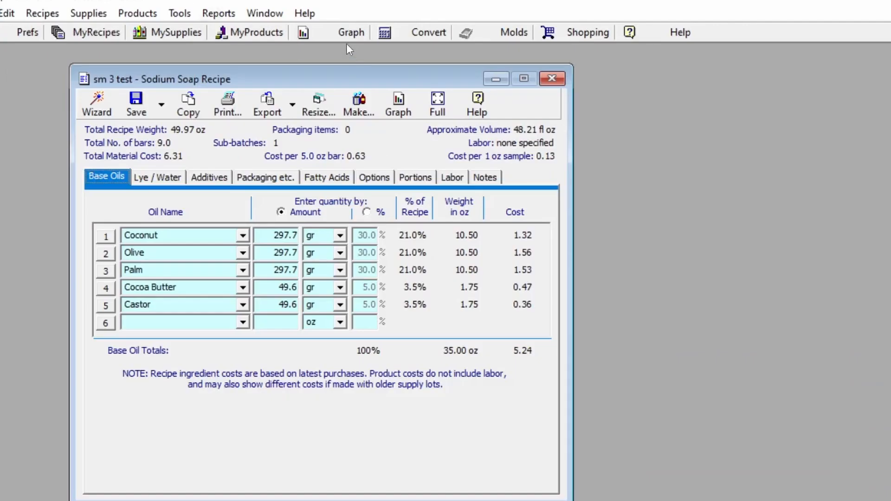
- Start a new rectangular mold in the molds list with an inside length and inside width of 15 in
{"action": "left_click", "coordinate": [483, 31]}
{"action": "left_click_drag", "start_coordinate": [588, 72], "coordinate": [482, 63]}
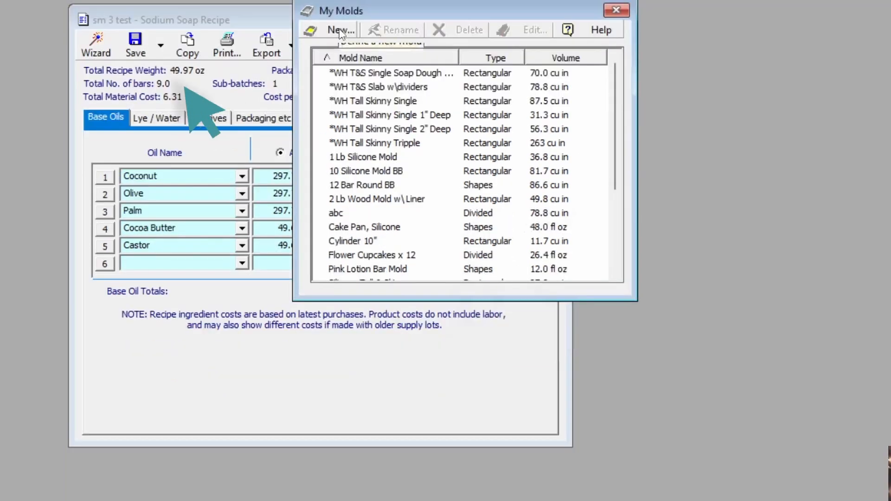
{"action": "left_click", "coordinate": [341, 90]}
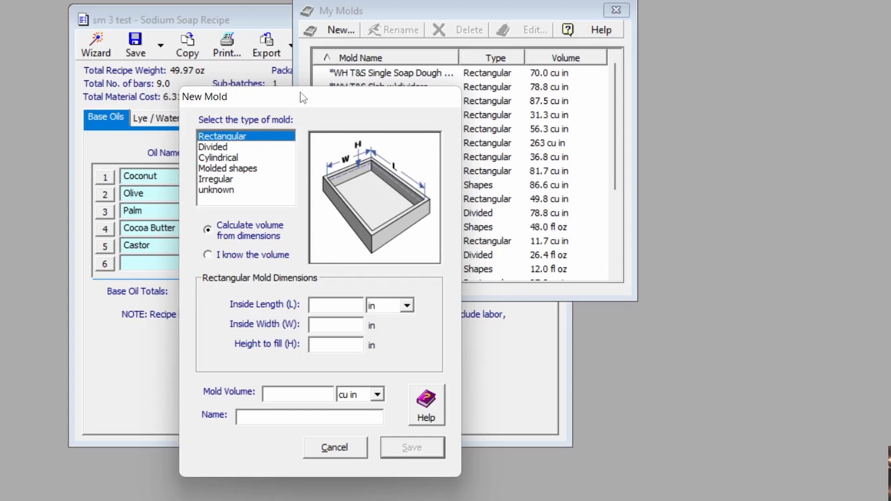
{"action": "left_click", "coordinate": [333, 304]}
{"action": "type", "text": "15"}
{"action": "left_click", "coordinate": [332, 320]}
{"action": "type", "text": "15"}
- Set the new mold's height to fill to 3.5 in
{"action": "left_click", "coordinate": [337, 346]}
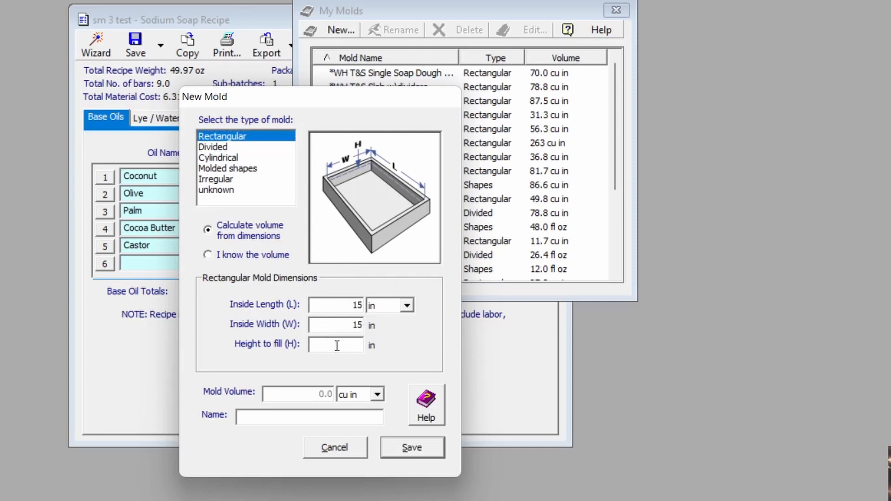
{"action": "type", "text": "2.5"}
{"action": "key", "text": "BackSpace"}
{"action": "key", "text": "BackSpace"}
{"action": "key", "text": "BackSpace"}
{"action": "type", "text": "3.5"}
- View the calculated mold volume in gallons and return the volume unit to cubic inches
{"action": "left_click", "coordinate": [379, 394]}
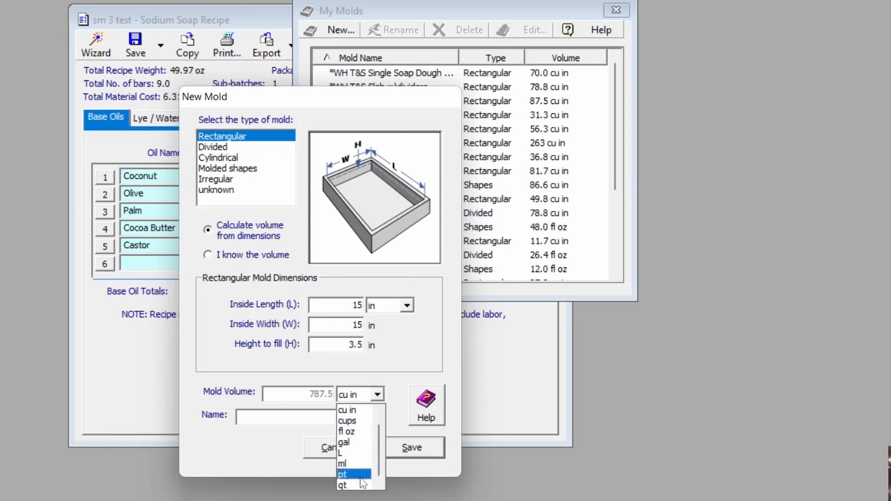
{"action": "left_click", "coordinate": [352, 441]}
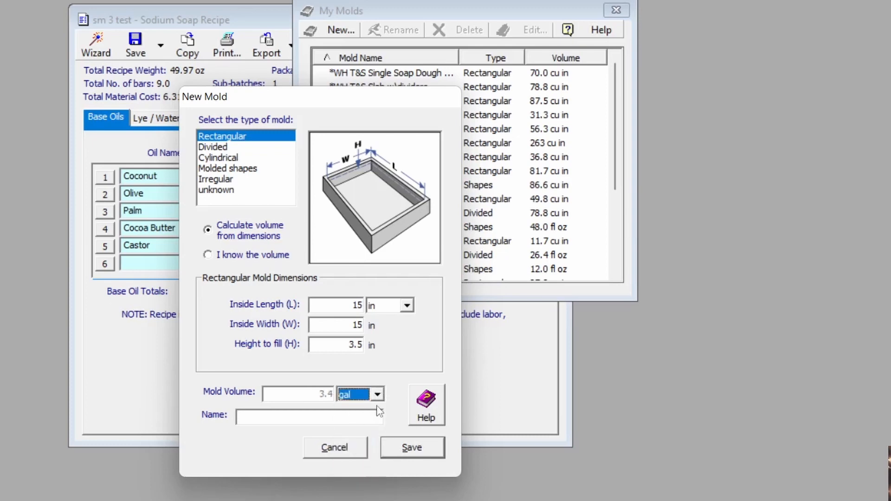
{"action": "left_click", "coordinate": [377, 395]}
{"action": "left_click", "coordinate": [348, 409]}
- Name the new rectangular mold "est" and save it
{"action": "left_click", "coordinate": [280, 417]}
{"action": "type", "text": "est"}
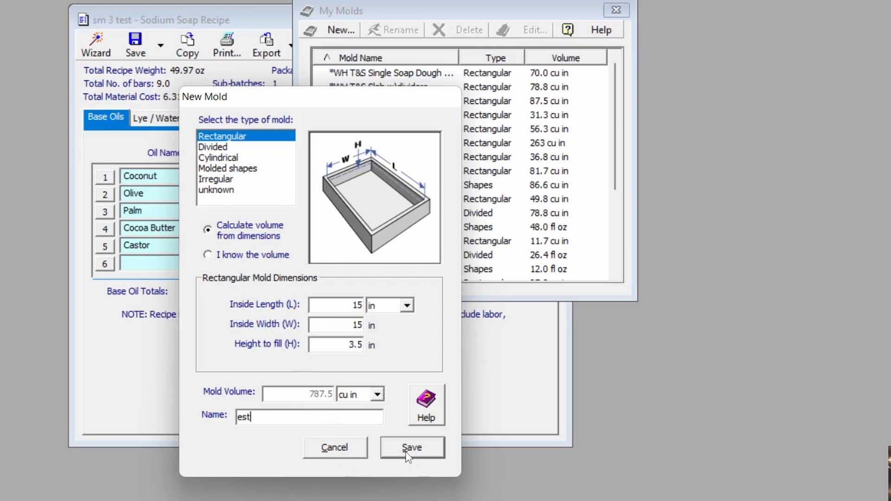
{"action": "left_click", "coordinate": [407, 452]}
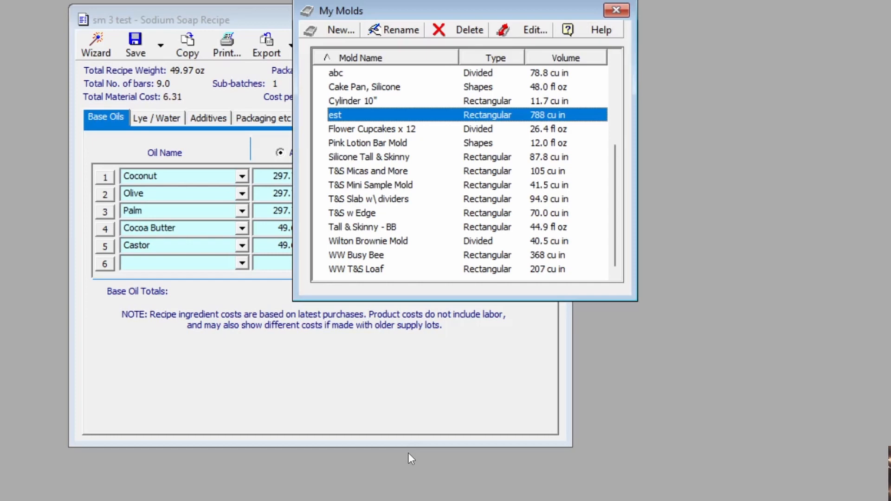
- Arrange the molds list beside the recipe window and open the resize options for the sodium soap recipe
{"action": "left_click_drag", "start_coordinate": [446, 16], "coordinate": [674, 21]}
{"action": "left_click_drag", "start_coordinate": [279, 23], "coordinate": [201, 19]}
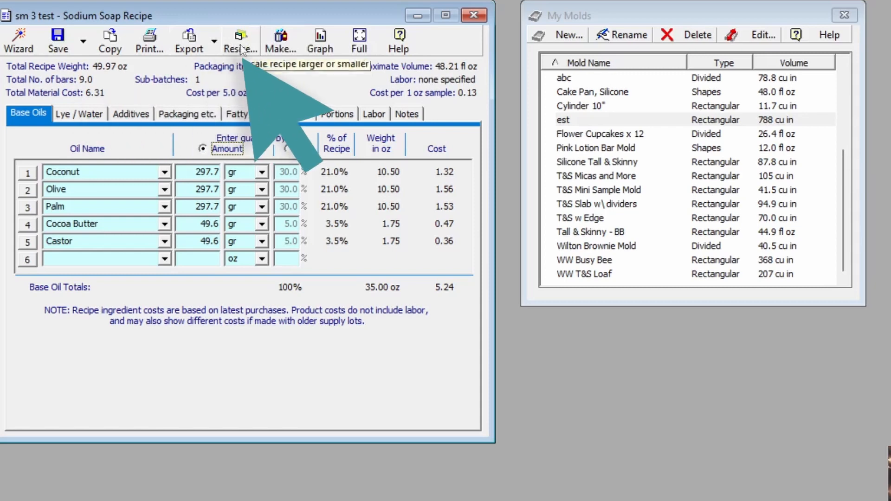
{"action": "left_click", "coordinate": [242, 48]}
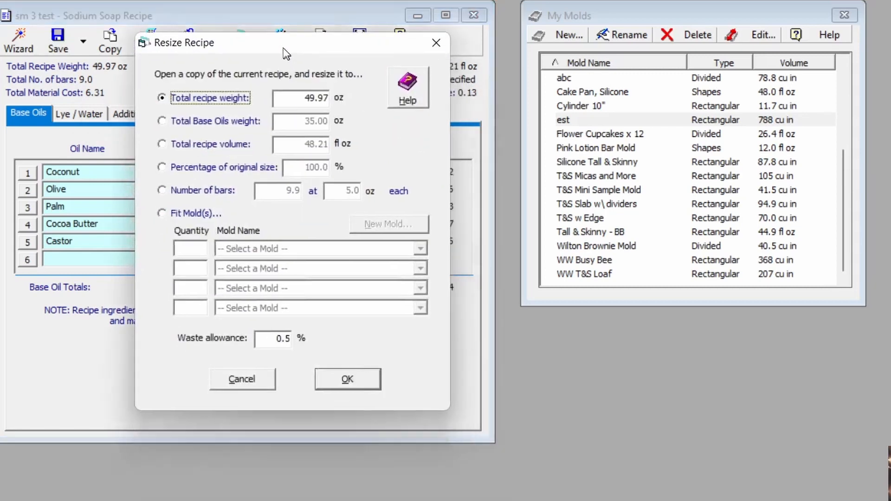
{"action": "left_click_drag", "start_coordinate": [286, 55], "coordinate": [258, 28]}
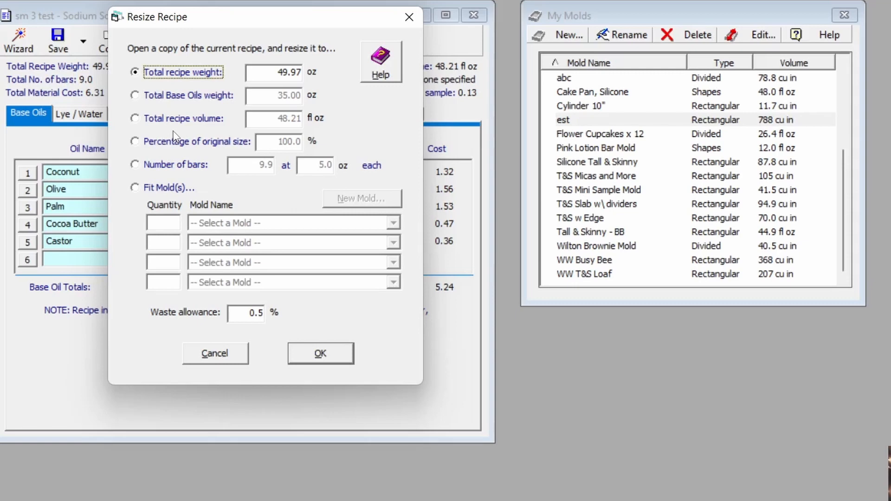
- Resize a copy of the recipe to fit one "est" mold
{"action": "left_click", "coordinate": [167, 164]}
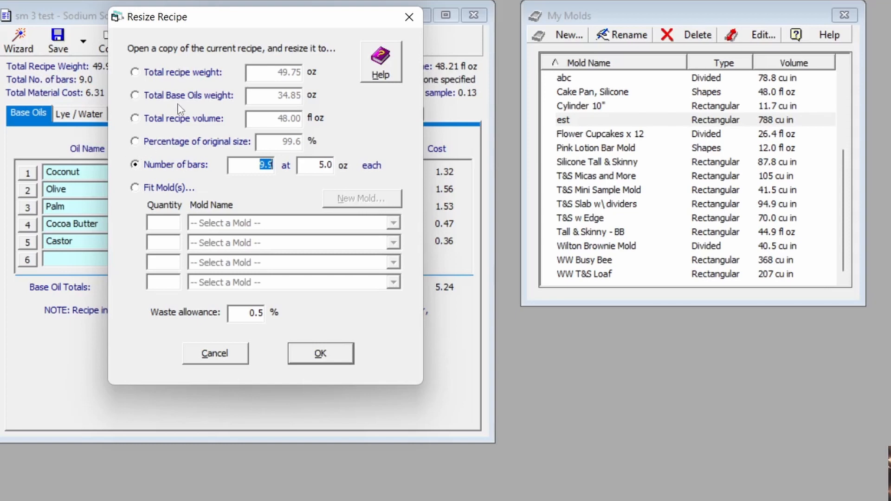
{"action": "left_click", "coordinate": [170, 75]}
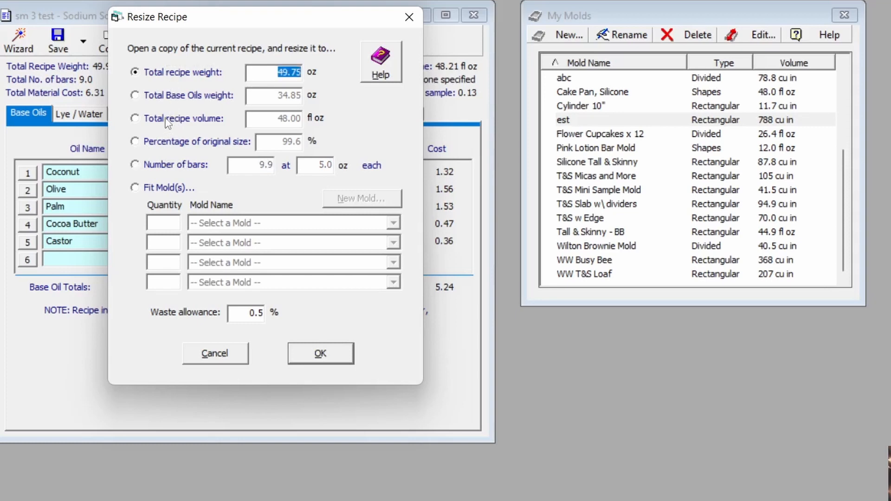
{"action": "left_click", "coordinate": [139, 192]}
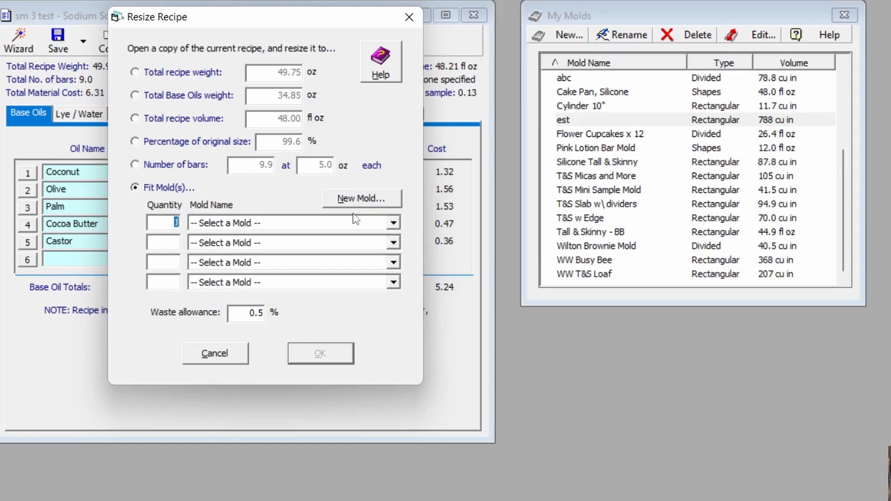
{"action": "left_click", "coordinate": [227, 225]}
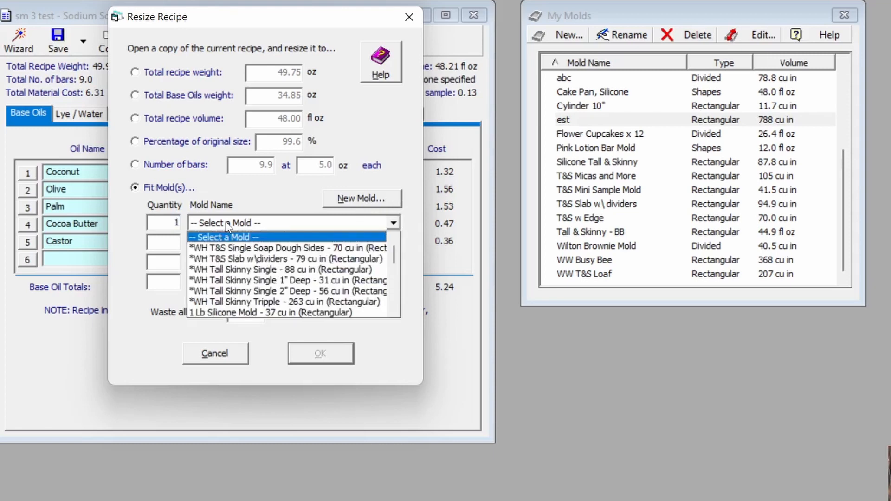
{"action": "scroll", "coordinate": [251, 276], "scroll_direction": "down", "scroll_amount": 3}
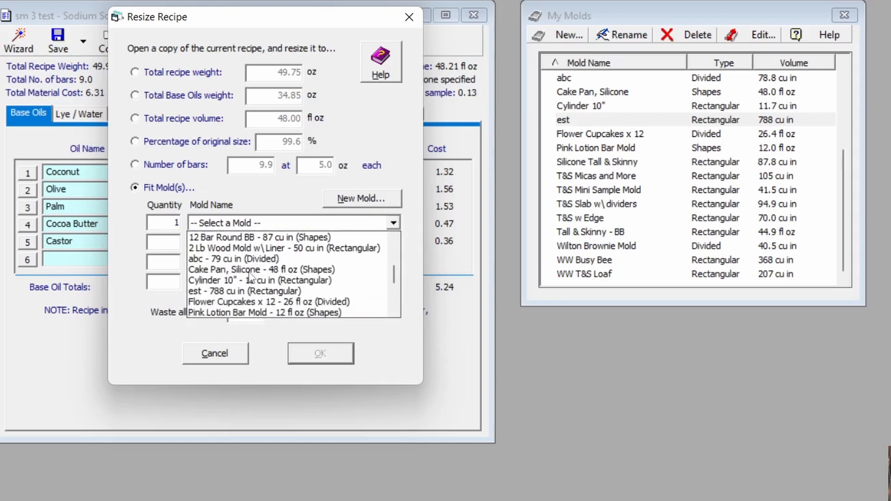
{"action": "scroll", "coordinate": [260, 288], "scroll_direction": "down", "scroll_amount": 2}
{"action": "scroll", "coordinate": [267, 295], "scroll_direction": "down", "scroll_amount": 1}
{"action": "scroll", "coordinate": [271, 287], "scroll_direction": "up", "scroll_amount": 5}
{"action": "scroll", "coordinate": [274, 281], "scroll_direction": "down", "scroll_amount": 1}
{"action": "scroll", "coordinate": [274, 280], "scroll_direction": "down", "scroll_amount": 3}
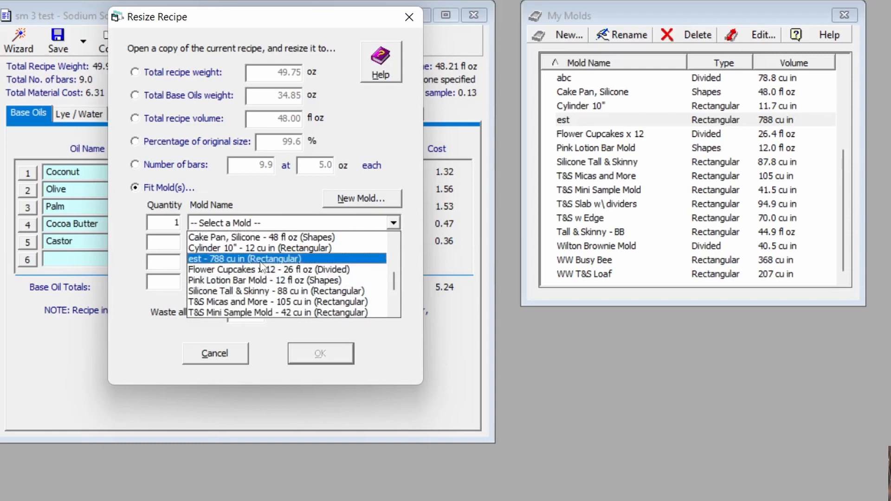
{"action": "left_click", "coordinate": [261, 260]}
{"action": "left_click", "coordinate": [303, 352]}
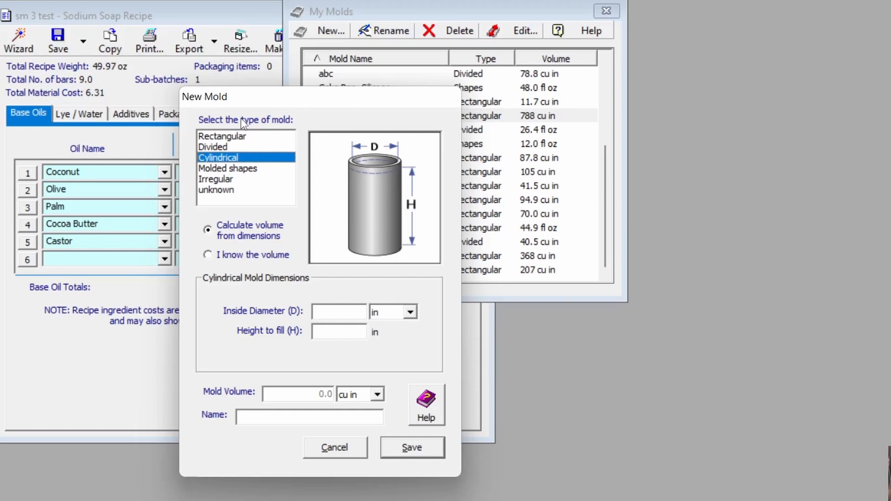
- Define a divided mold with 12 compartments, each 3 in long and 2.5 in wide with a 1.5 in fill height
{"action": "left_click", "coordinate": [220, 146]}
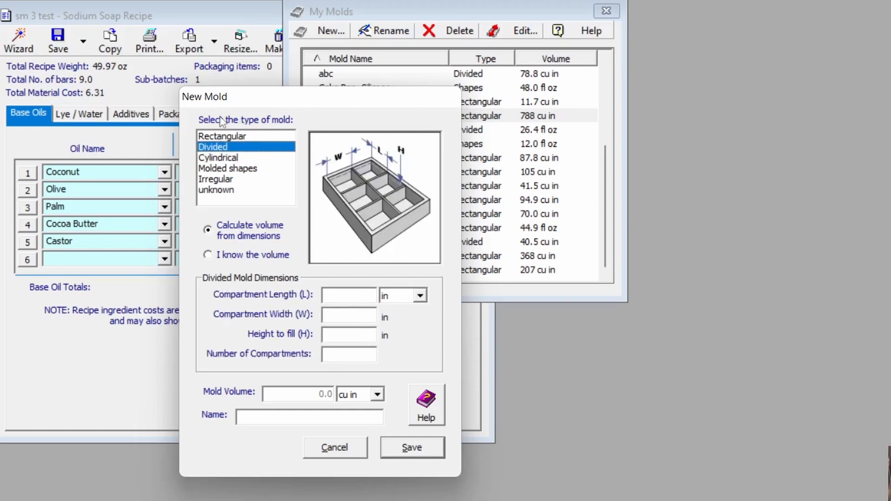
{"action": "left_click", "coordinate": [339, 295]}
{"action": "type", "text": "3"}
{"action": "key", "text": "Tab"}
{"action": "key", "text": "Tab"}
{"action": "type", "text": "2.5"}
{"action": "key", "text": "Tab"}
{"action": "type", "text": "1.5"}
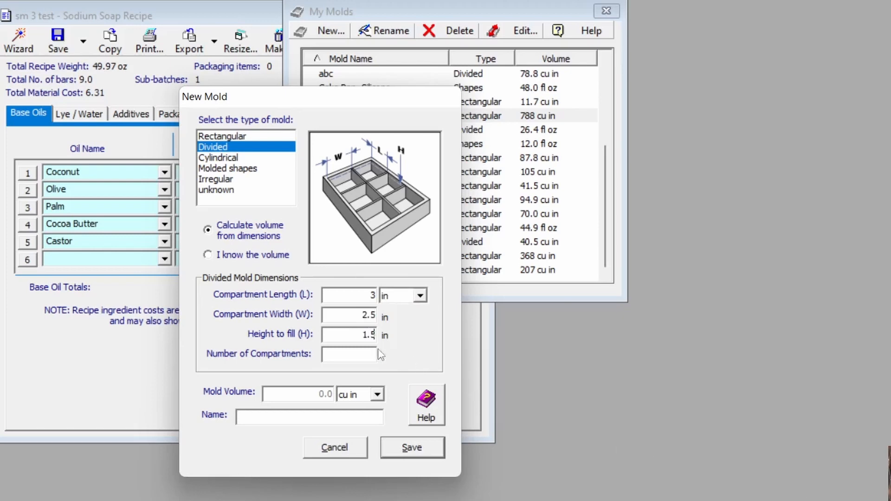
{"action": "left_click", "coordinate": [345, 354]}
{"action": "type", "text": "12"}
- View the unknown and irregular mold types and discard the new mold
{"action": "left_click", "coordinate": [222, 190]}
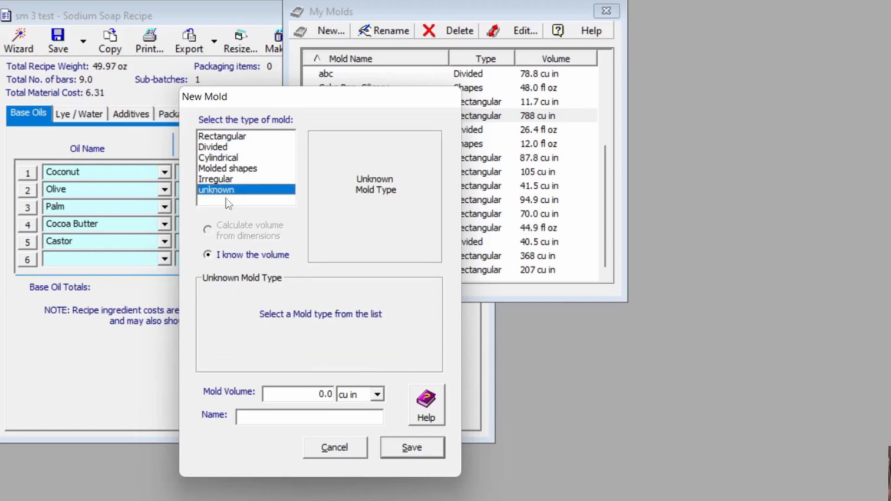
{"action": "left_click", "coordinate": [219, 180]}
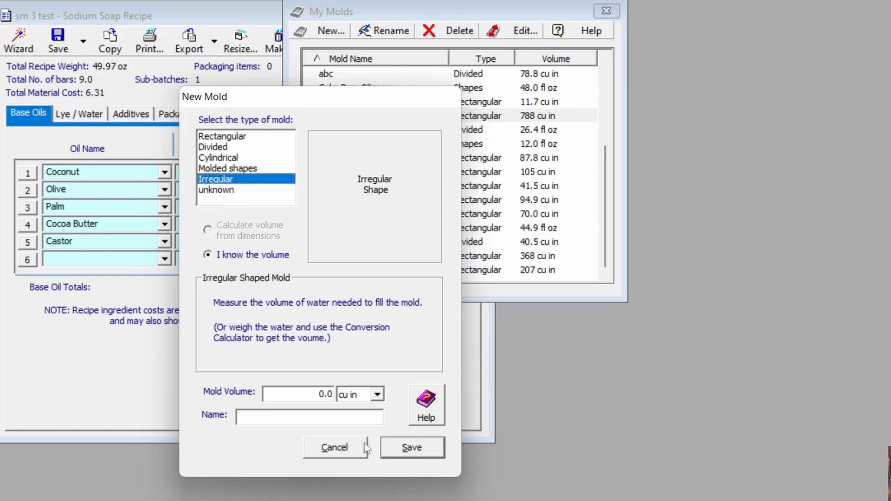
{"action": "left_click", "coordinate": [337, 448]}
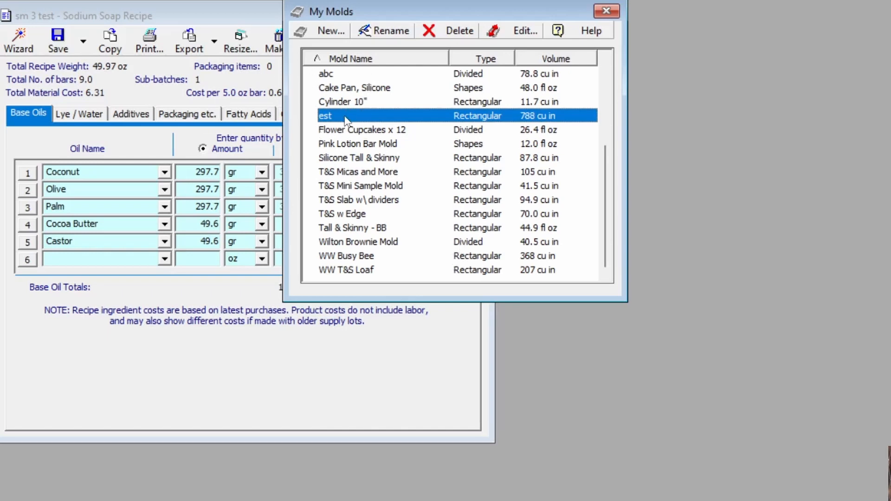
- Open the "est" mold's definition for editing
{"action": "left_click", "coordinate": [497, 31]}
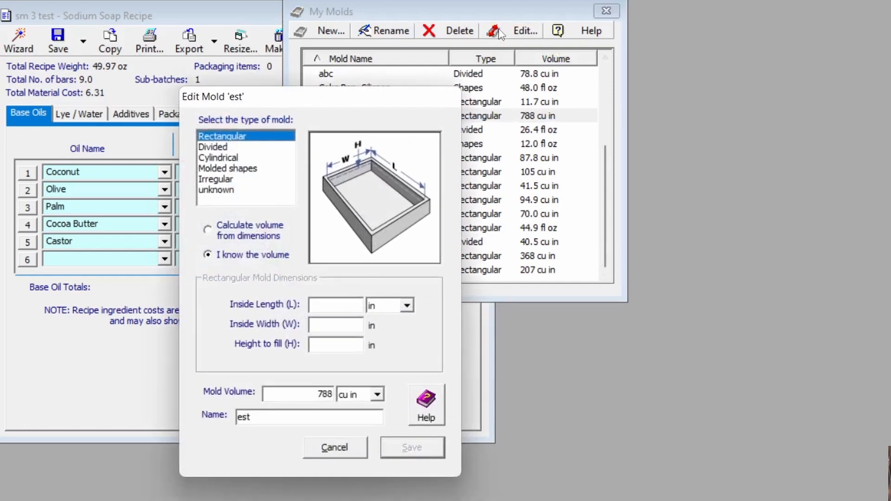